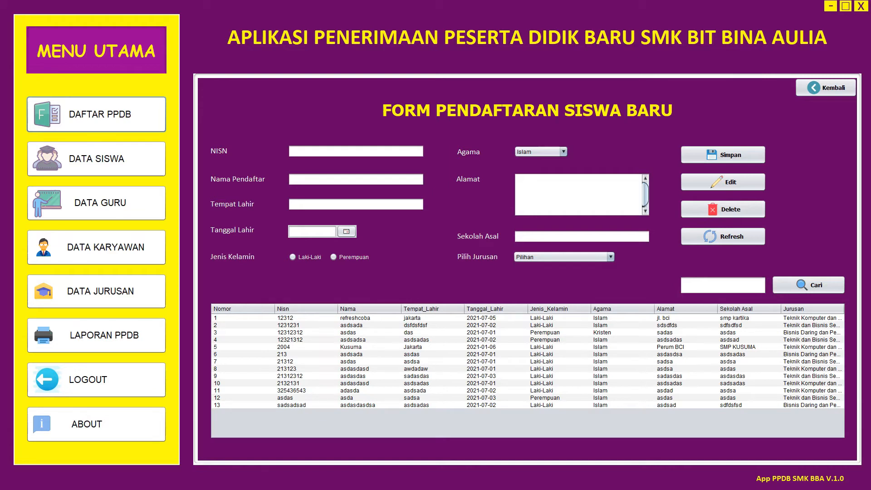
- Delete the records refreshcoba, 1231231, 12312312 and 12321312 from the registration table
left_click(306, 318)
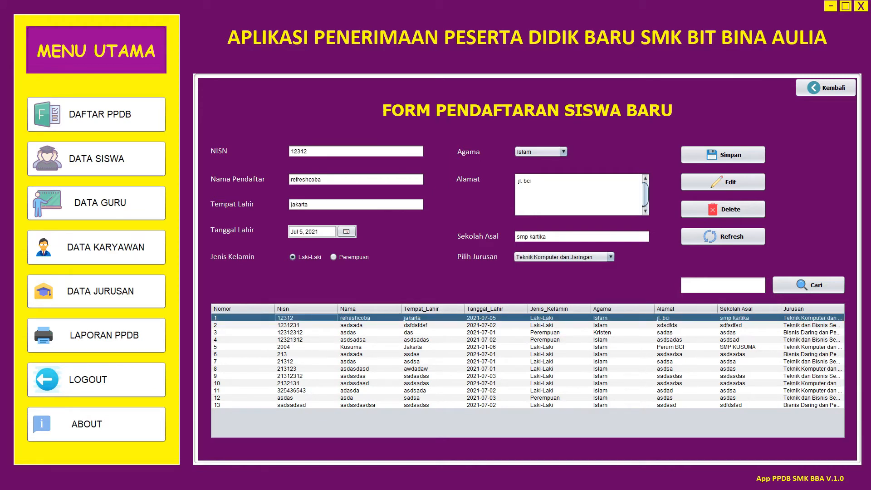
left_click(723, 209)
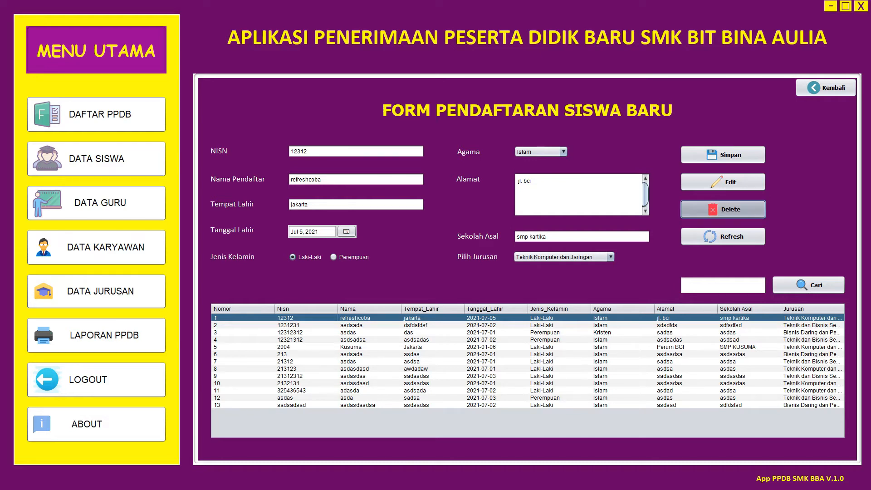
left_click(478, 257)
left_click(306, 318)
left_click(723, 209)
left_click(478, 257)
left_click(433, 318)
left_click(723, 209)
left_click(477, 257)
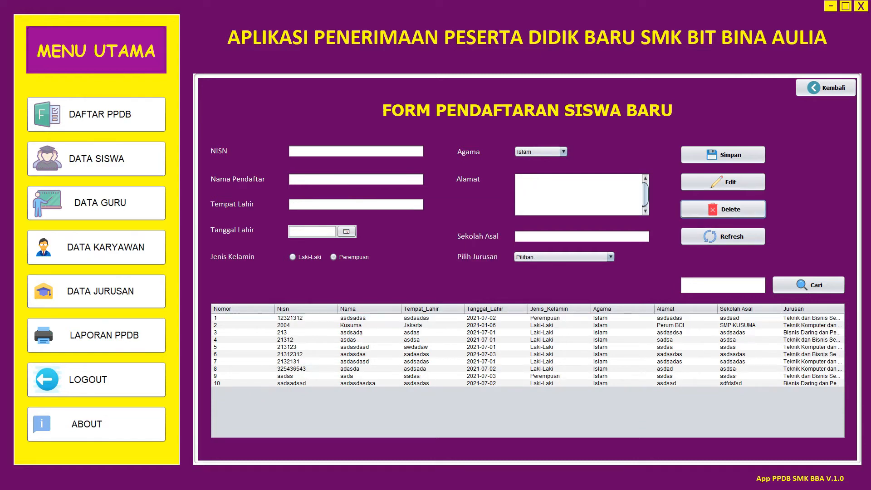
left_click(432, 318)
left_click(723, 209)
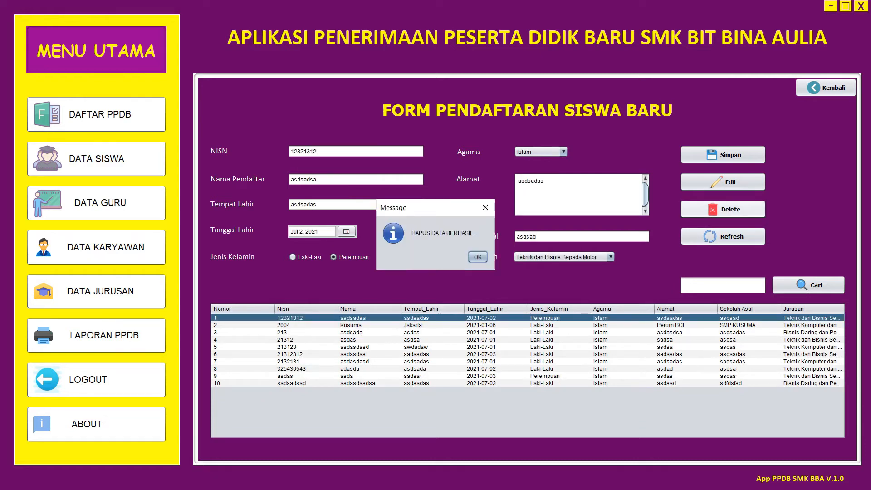
left_click(478, 257)
- Delete the records 2004, 213, 21312, 213123 and 21312312
left_click(433, 318)
left_click(723, 210)
left_click(478, 256)
left_click(433, 318)
left_click(723, 209)
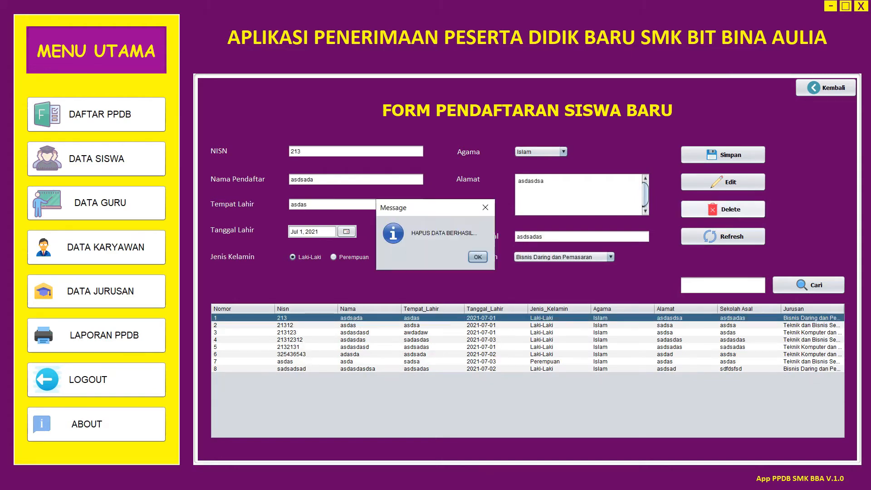
left_click(478, 257)
left_click(432, 319)
left_click(723, 210)
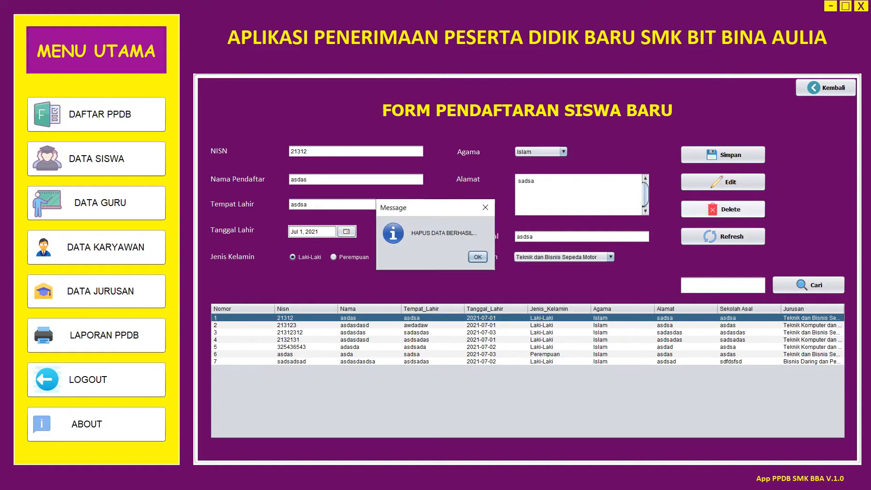
left_click(478, 257)
left_click(432, 318)
left_click(723, 209)
left_click(478, 257)
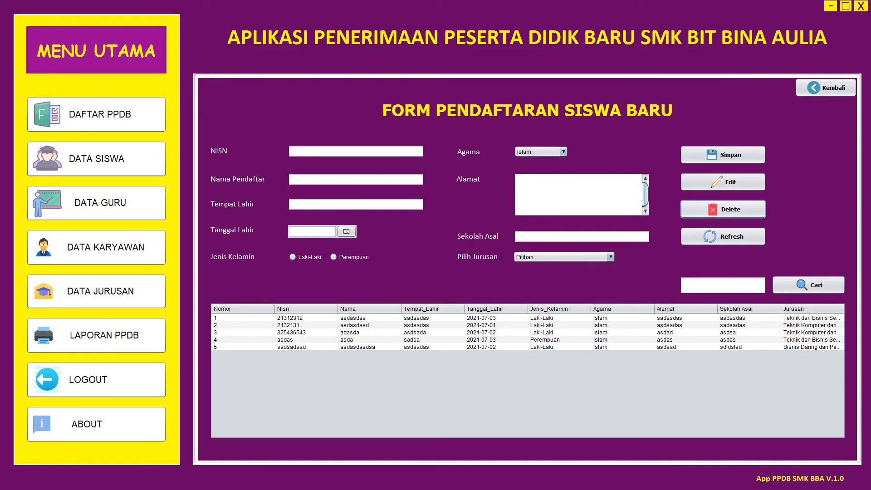
left_click(433, 318)
left_click(723, 210)
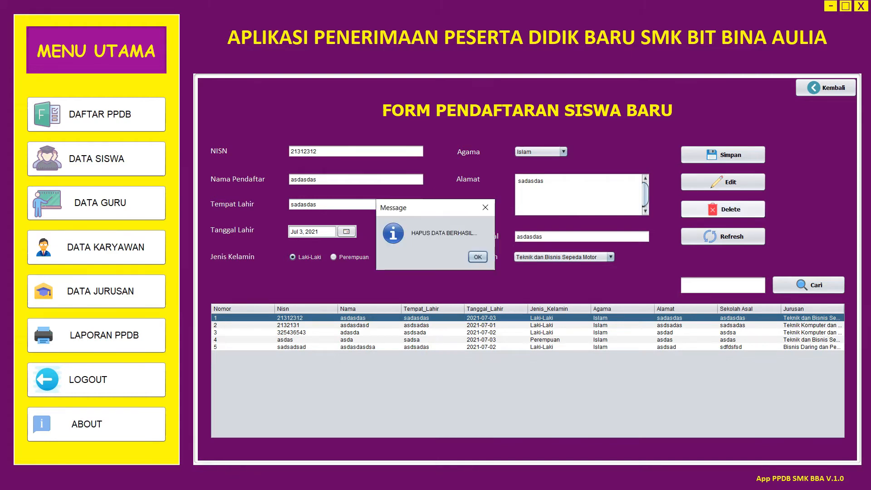
left_click(478, 257)
- Delete the remaining records 2132131, asdas, 325436543 and the last row, emptying the table
left_click(433, 318)
left_click(723, 209)
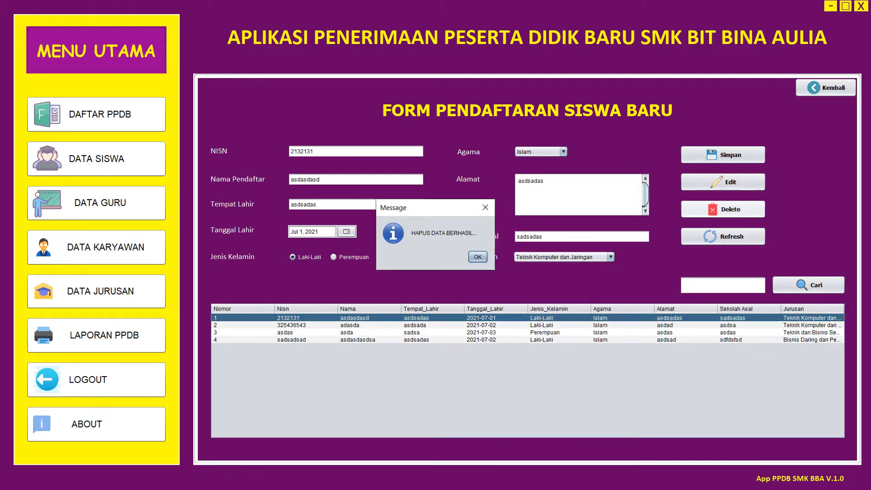
left_click(478, 257)
left_click(433, 325)
left_click(723, 209)
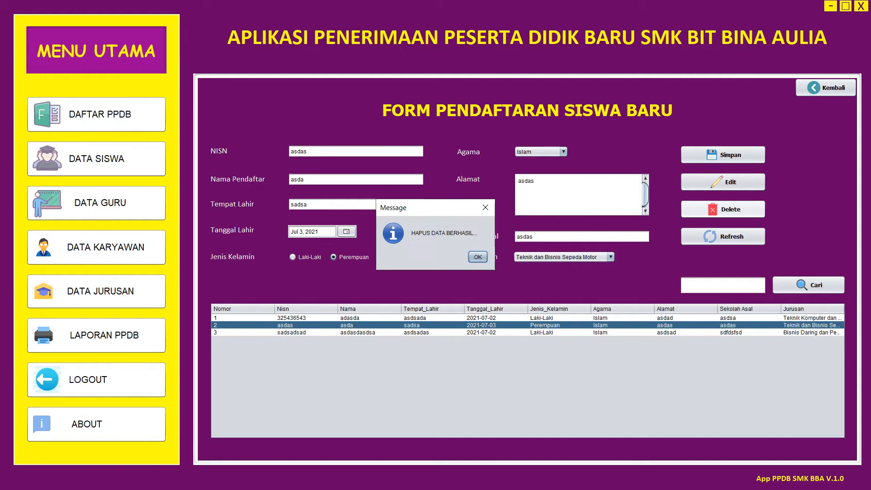
left_click(478, 257)
left_click(432, 318)
left_click(723, 210)
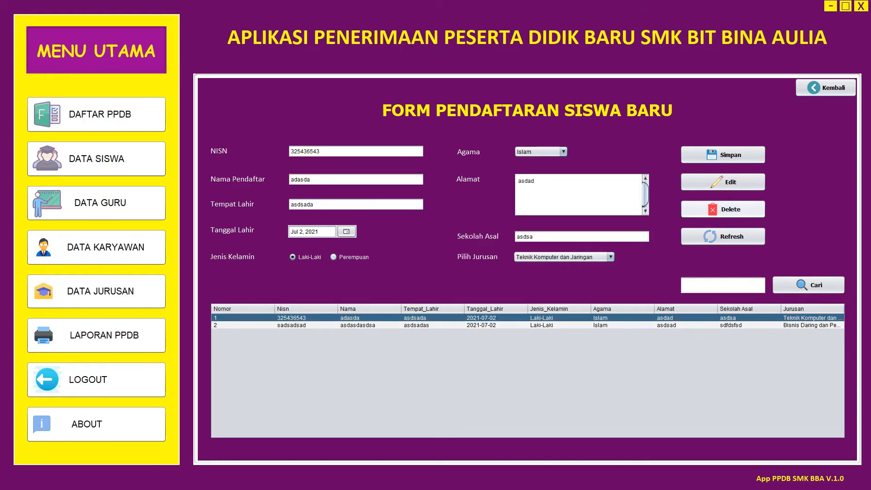
key("Return")
left_click(432, 319)
left_click(723, 209)
key("Return")
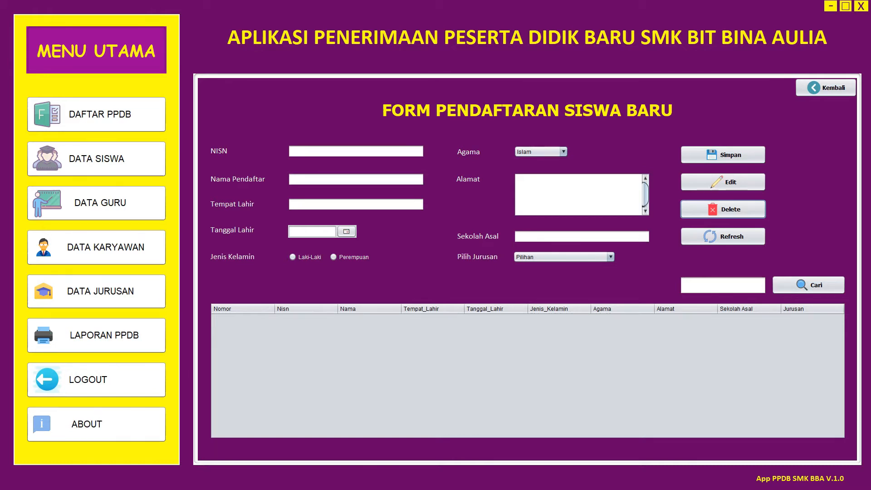
- Enter NISN 20001, the applicant's full name and birthplace Jakarta
left_click(291, 152)
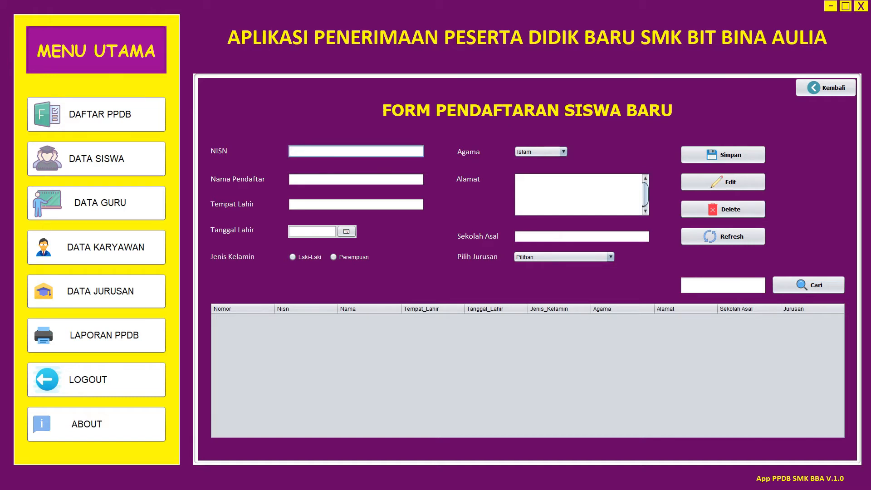
type("20001")
left_click(293, 179)
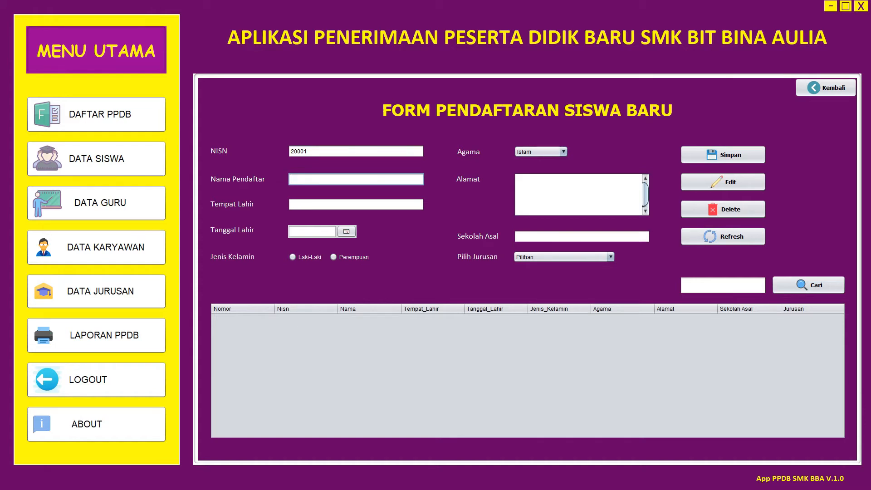
left_click(317, 204)
type("Jakarta")
- Set the birth date to Jul 21, 1999 and the gender to Laki-Laki
left_click(347, 231)
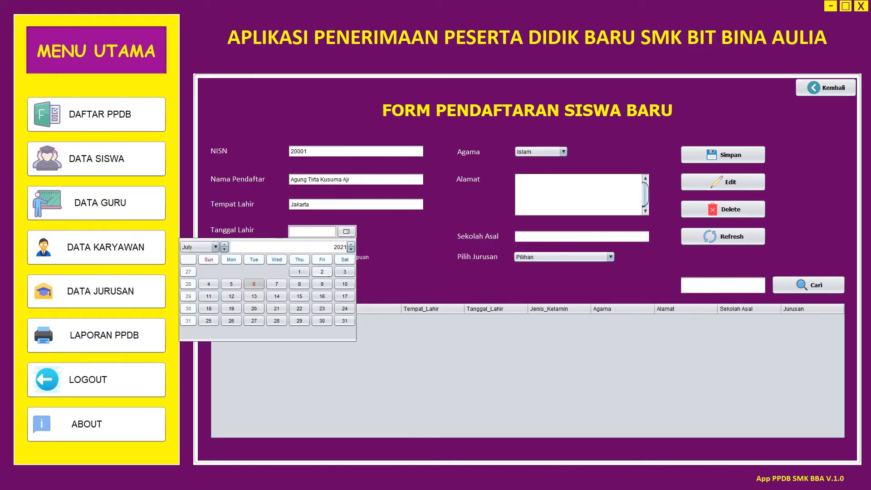
left_click(216, 248)
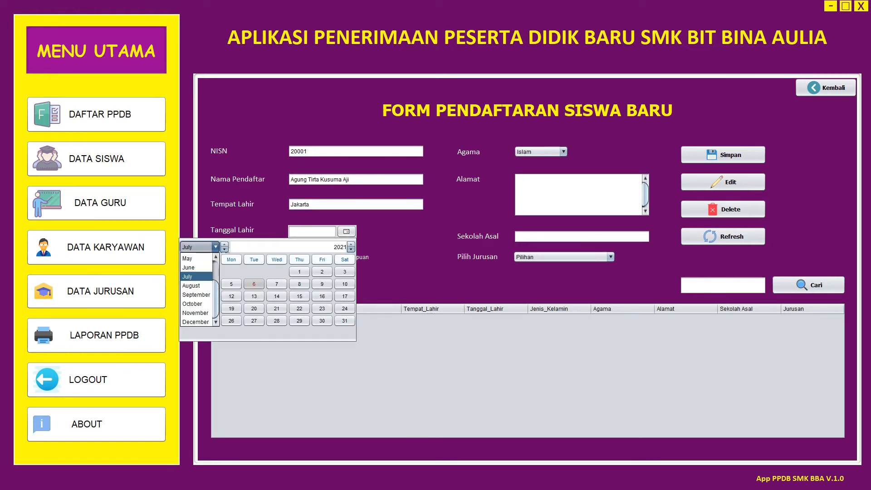
left_click(227, 250)
key("Tab")
type("19")
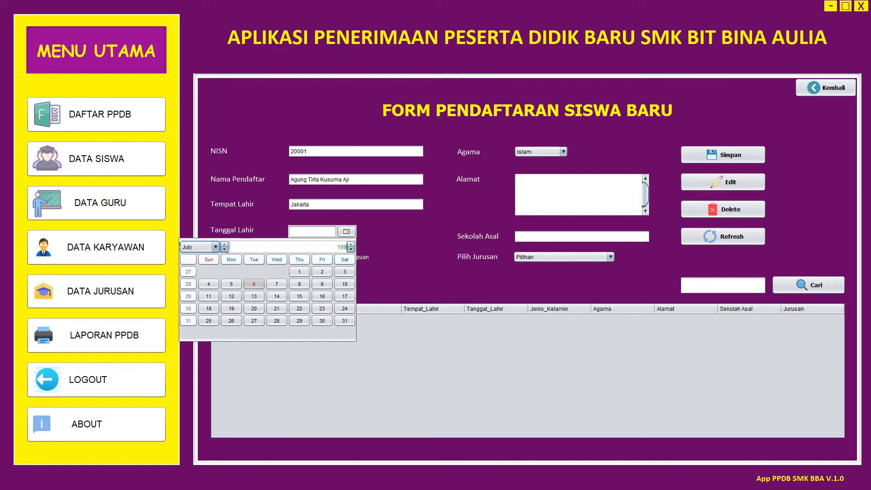
type("99")
key("Return")
left_click(277, 309)
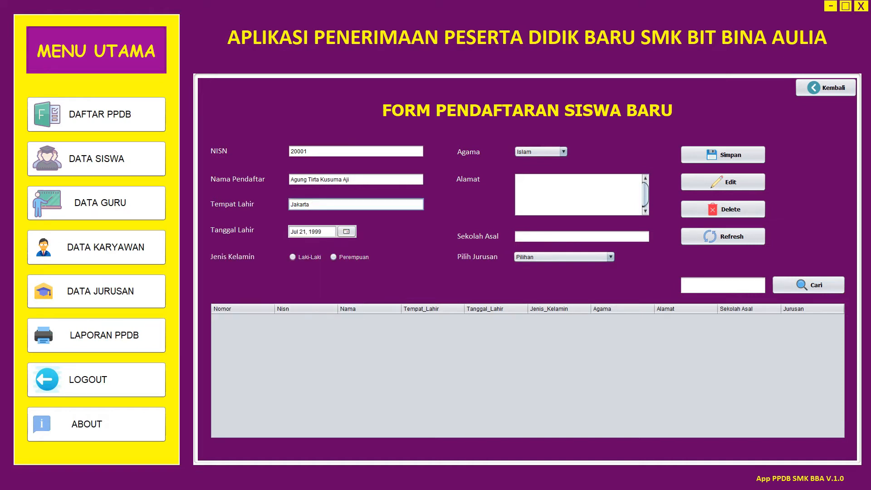
left_click(293, 257)
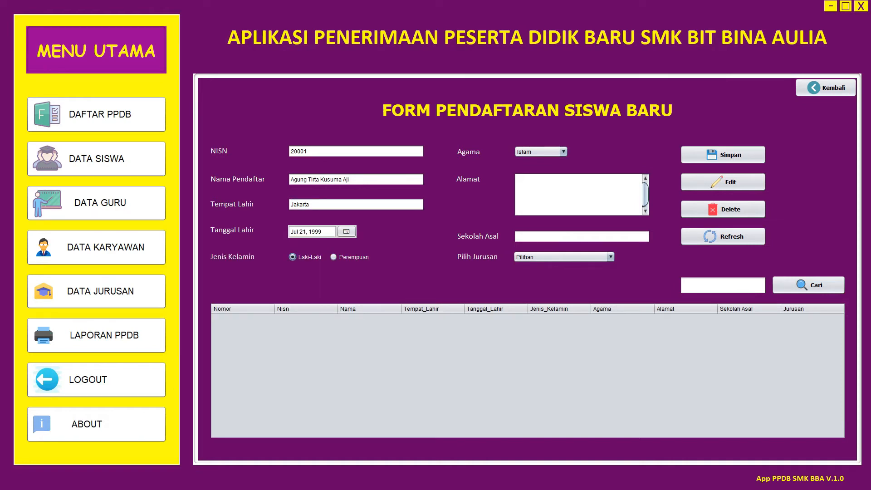
- Fill in the home address and previous school SMP Kartika XII-I
left_click(519, 181)
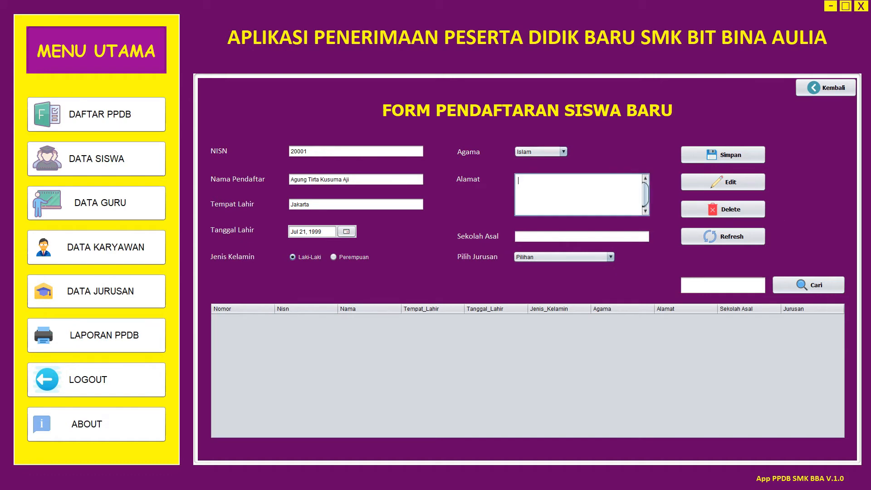
type("Jl. Perum BCI")
left_click(517, 236)
type("SMP Kartika")
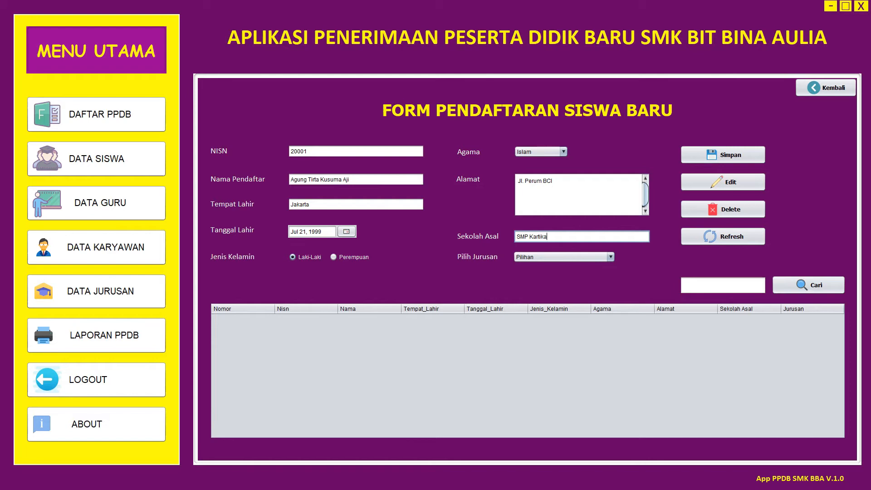
type(" XII-I")
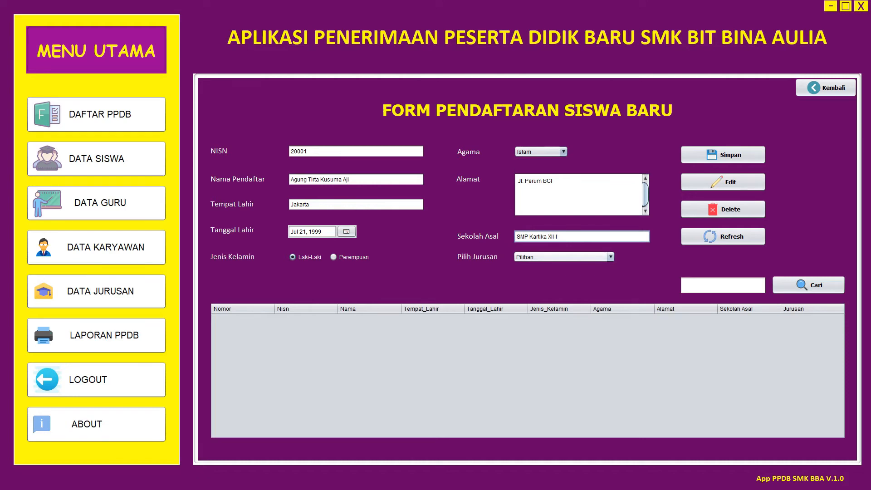
- Choose major Teknik Komputer dan Jaringan and save the registration
left_click(610, 257)
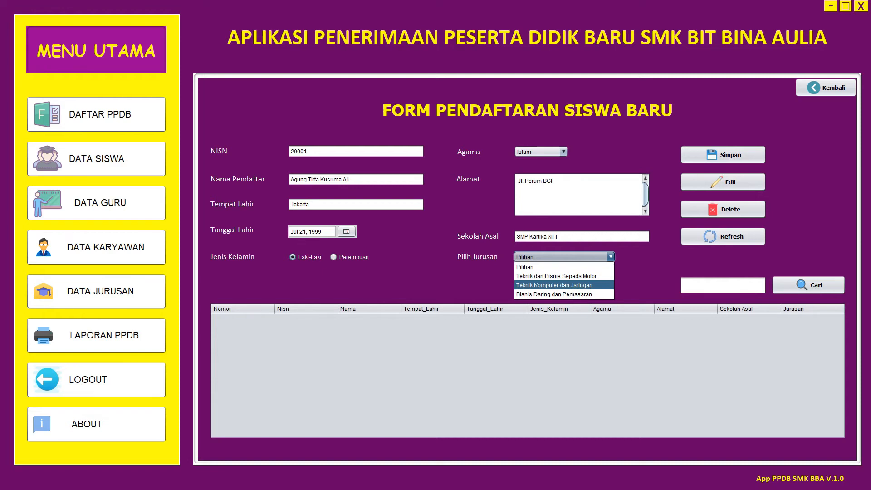
left_click(564, 286)
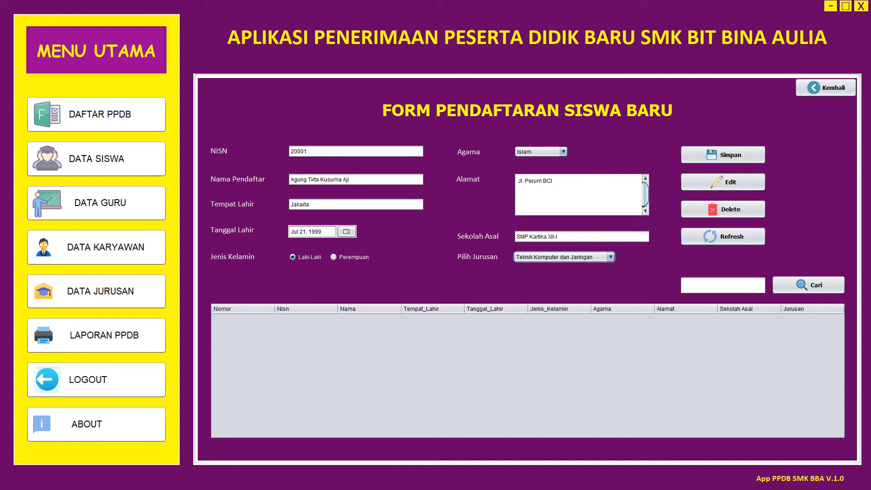
left_click(723, 155)
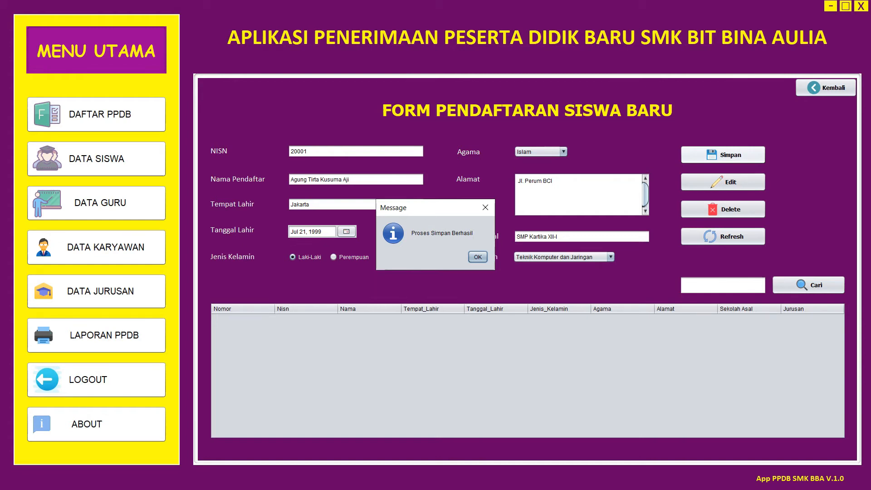
- Dismiss the save confirmation and narrow the Nisn column to widen Nama
key("Return")
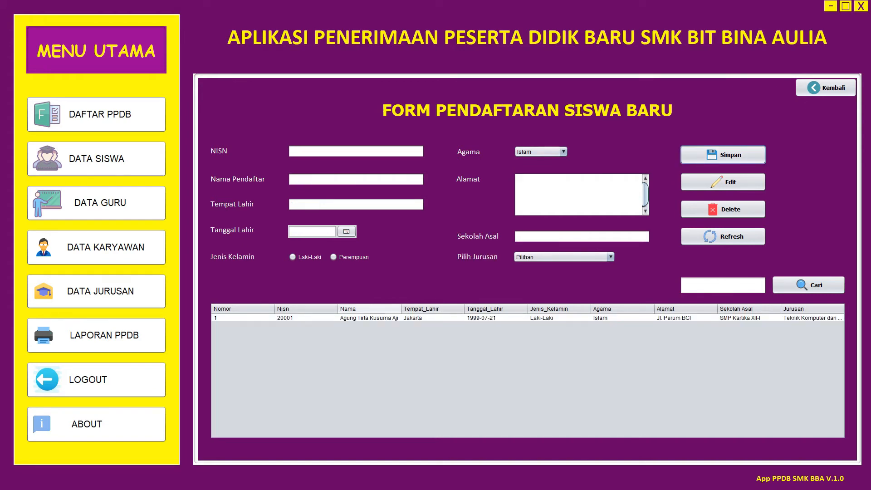
left_click_drag(337, 309, 312, 309)
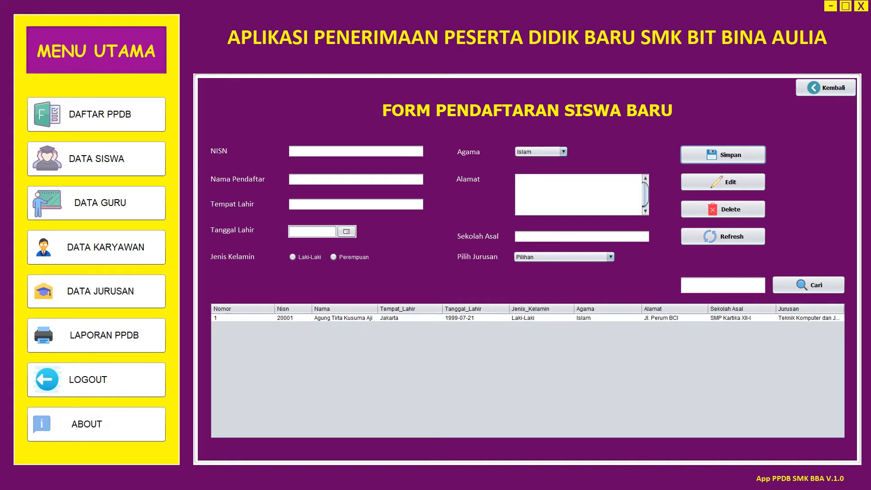
- Change record 20001's birthplace from Jakarta to Bandung and save the edit
left_click(410, 319)
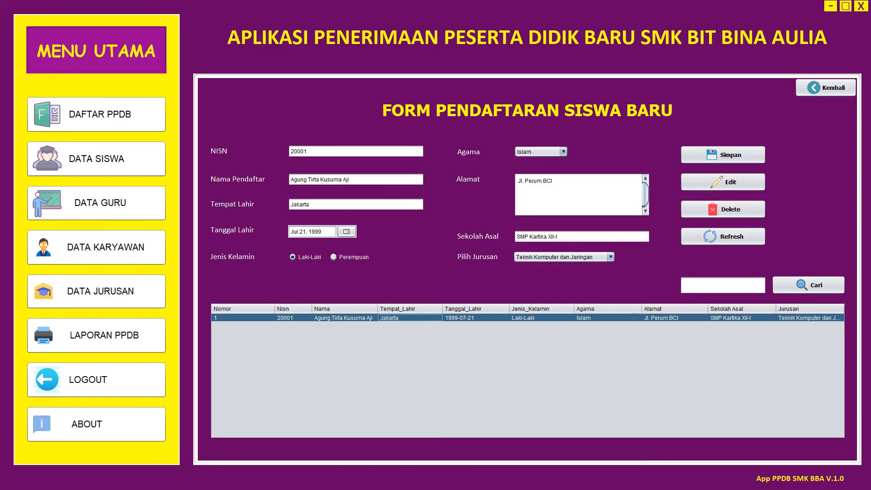
double_click(301, 204)
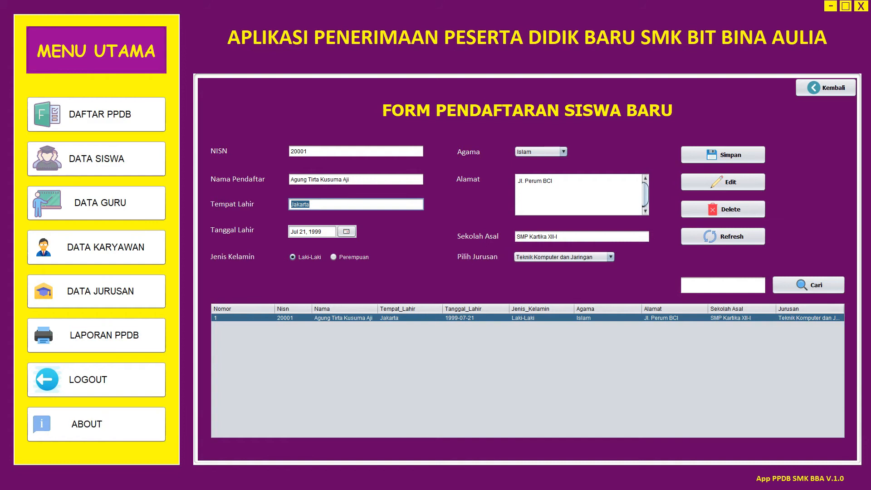
type("B")
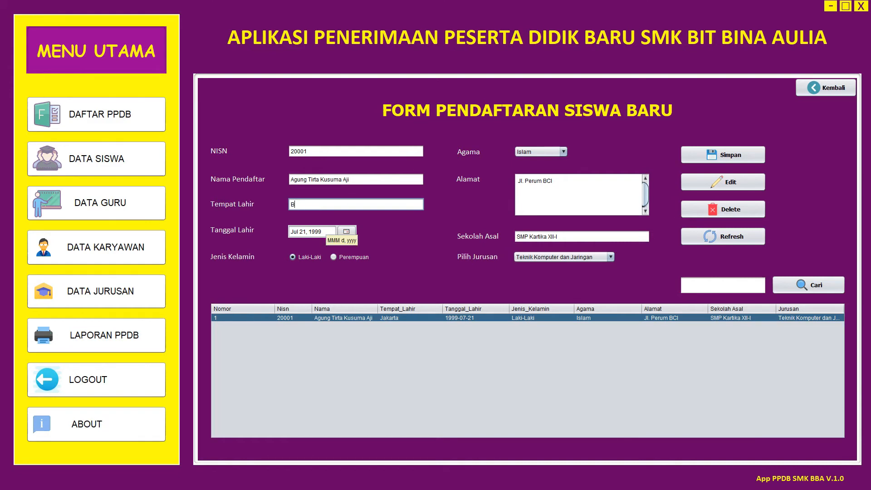
type("andung")
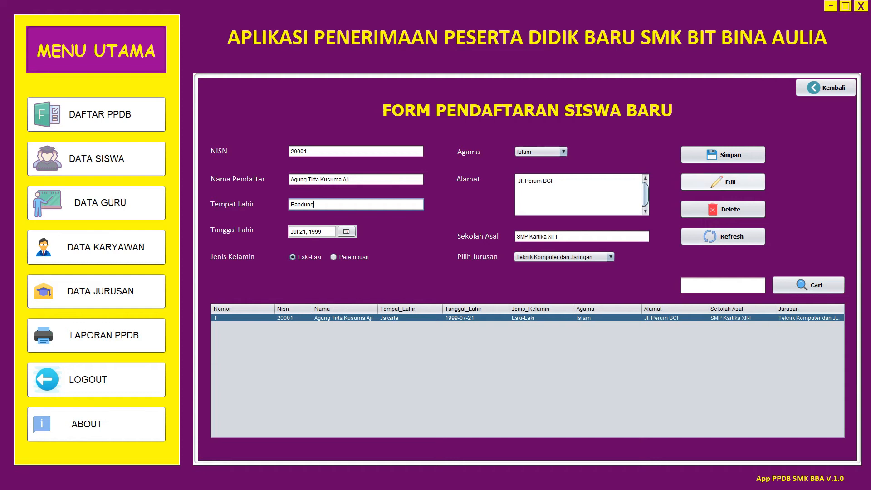
left_click(723, 182)
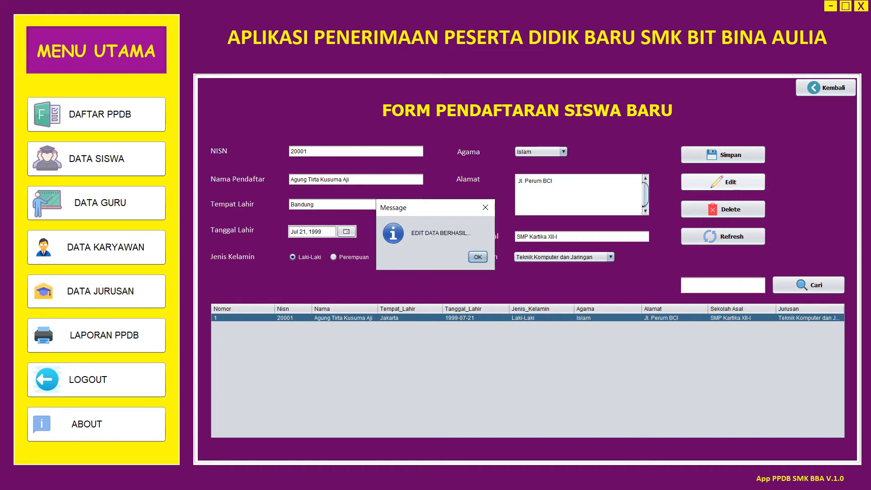
key("Return")
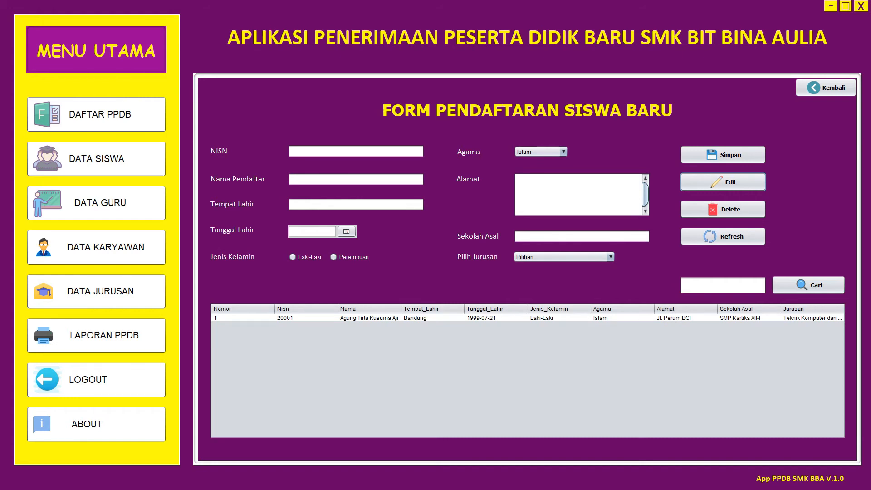
left_click(356, 151)
type("jlkjlkj")
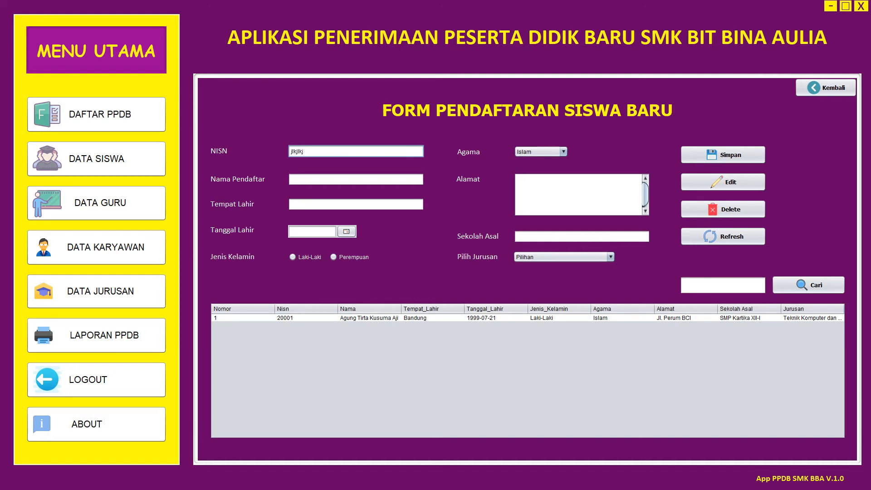
key("Tab")
type("lkjlkjl")
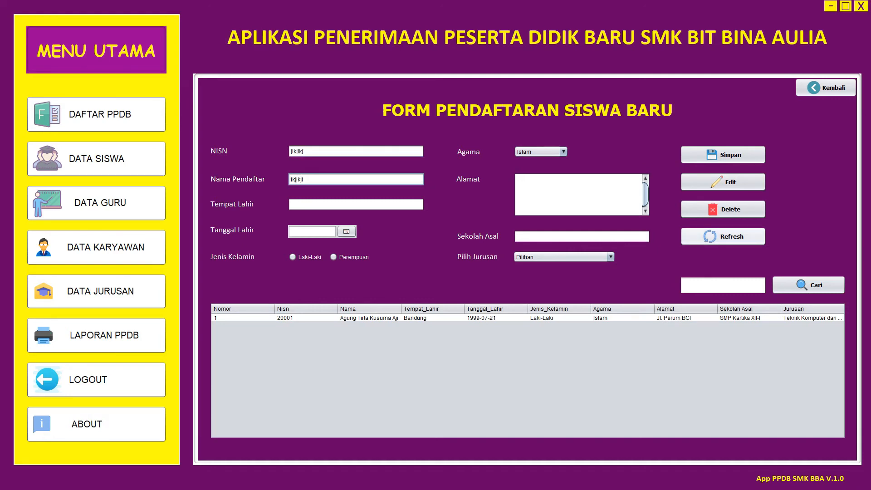
left_click(723, 236)
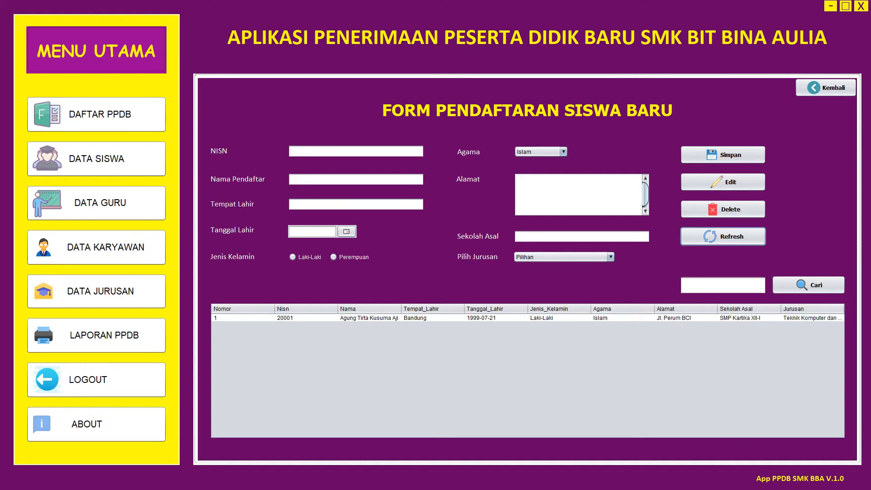
left_click(356, 151)
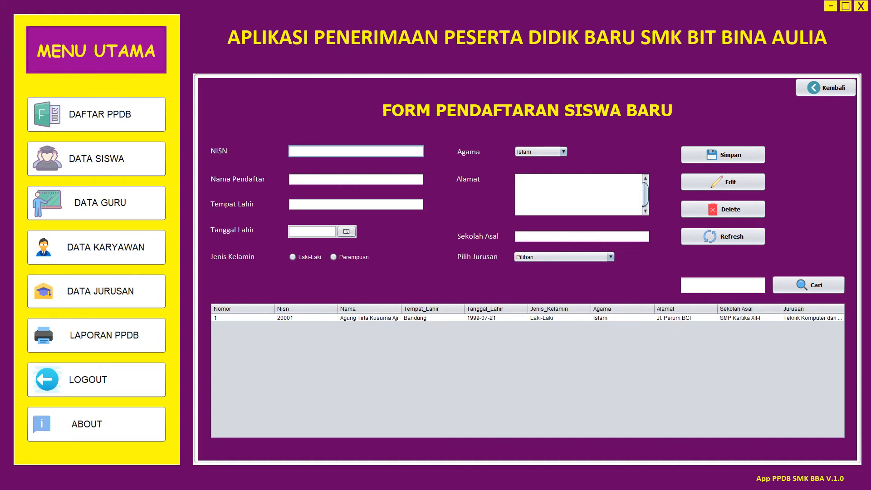
- Enter NISN 2002, the applicant's name, birthplace Jakarta, birth date Jul 6, 2021, gender Laki-Laki
type("2002")
left_click(356, 180)
type("T")
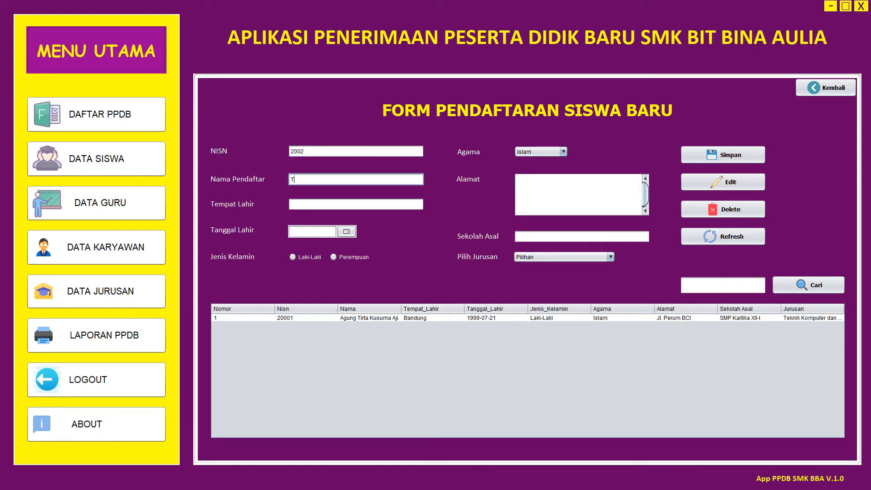
type("irta")
left_click(356, 204)
type("Jakarta")
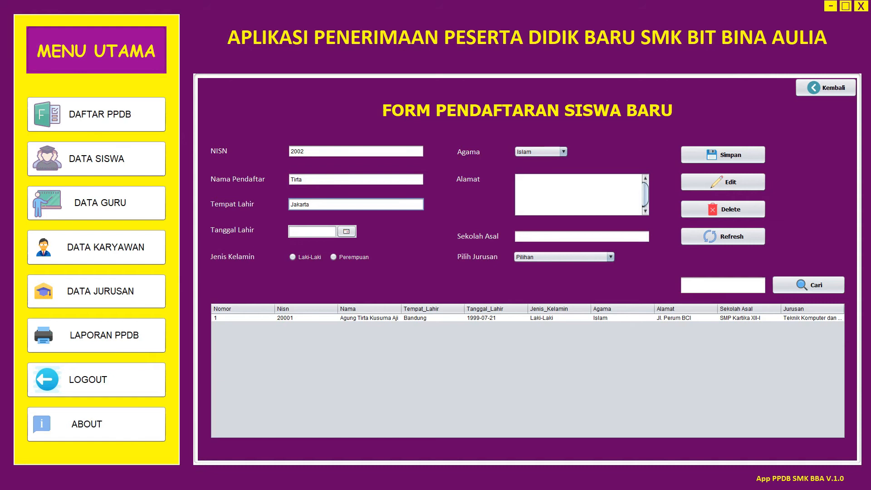
left_click(346, 232)
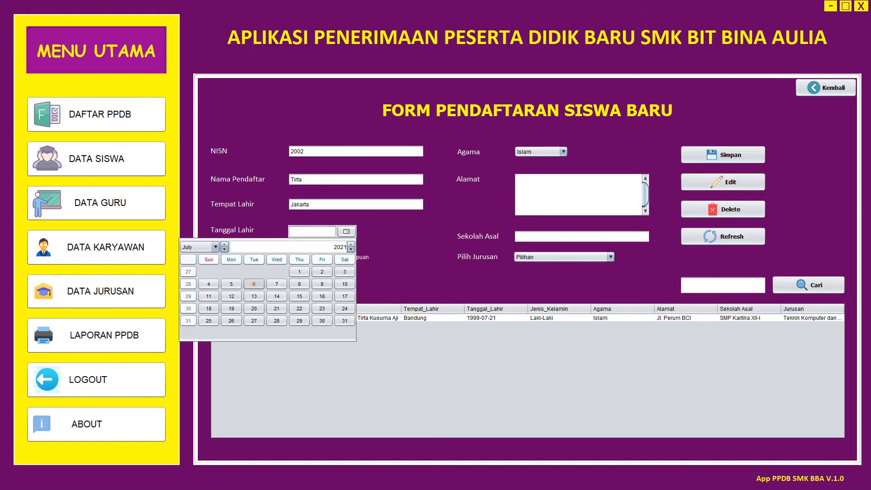
left_click(255, 284)
left_click(293, 257)
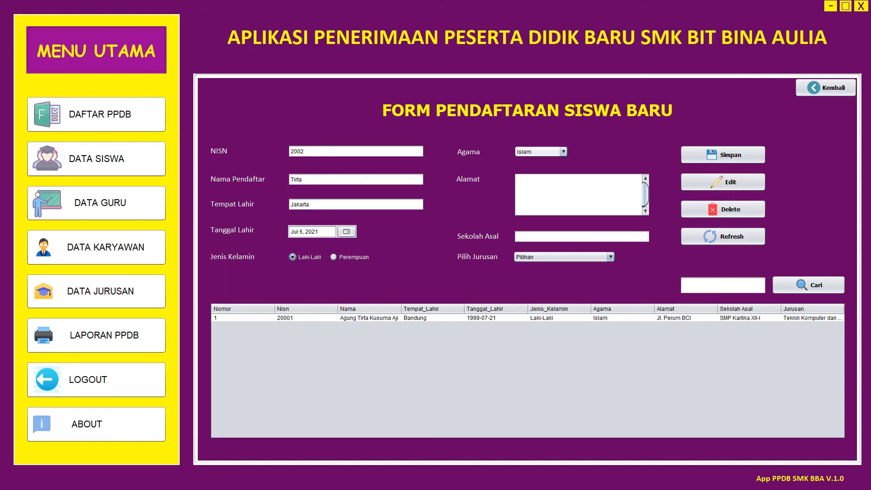
- Keep religion Islam, fill in the address, and enter previous school SMP Kusuma
left_click(549, 188)
left_click(563, 152)
left_click(531, 161)
left_click(549, 189)
type("Jl. Sadar")
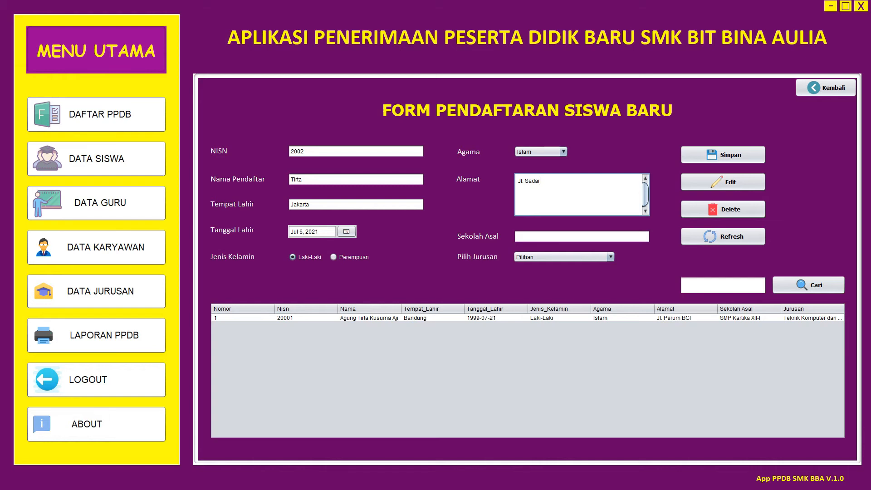
left_click(554, 236)
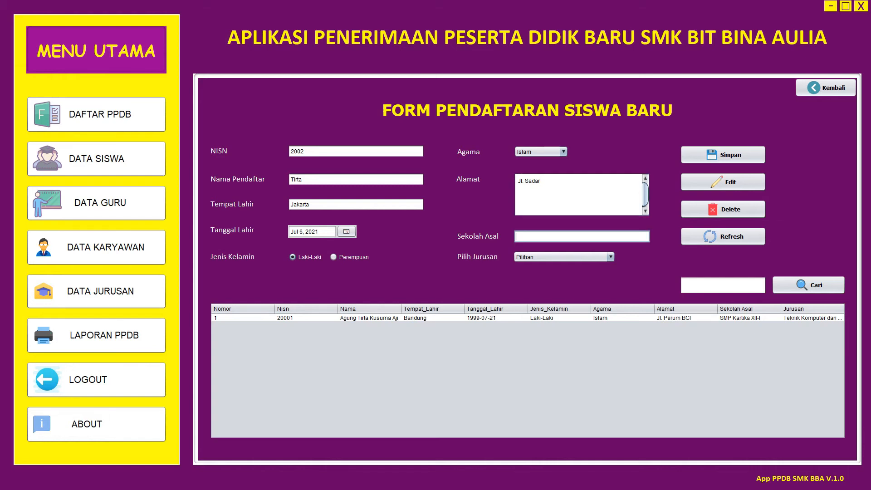
type("SMP Kusuma")
- Choose major Teknik dan Bisnis Sepeda Motor and save the record
left_click(565, 257)
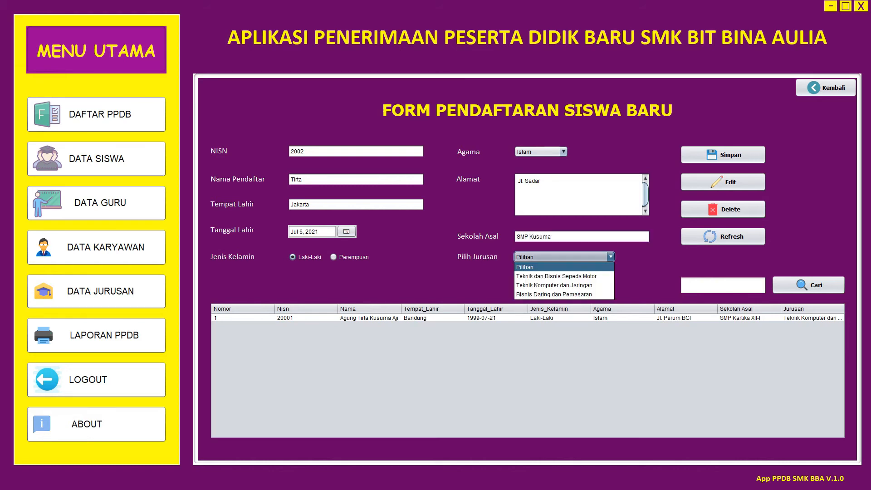
left_click(558, 276)
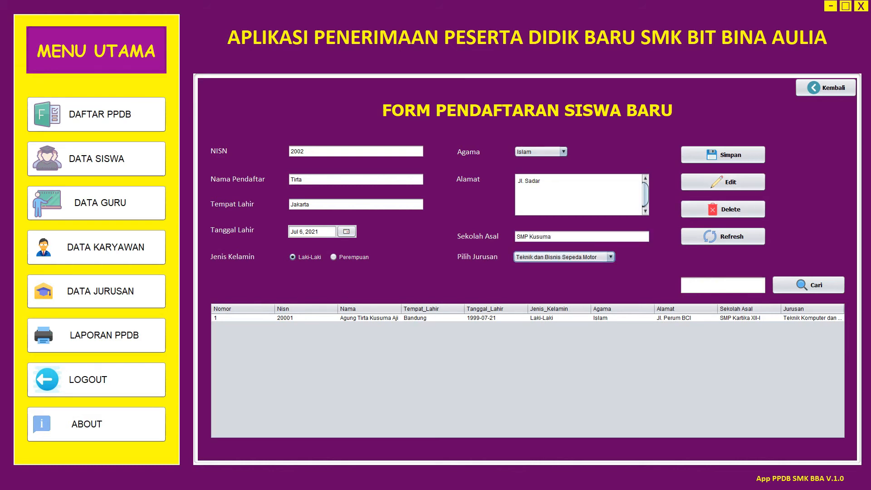
left_click(723, 155)
key("Return")
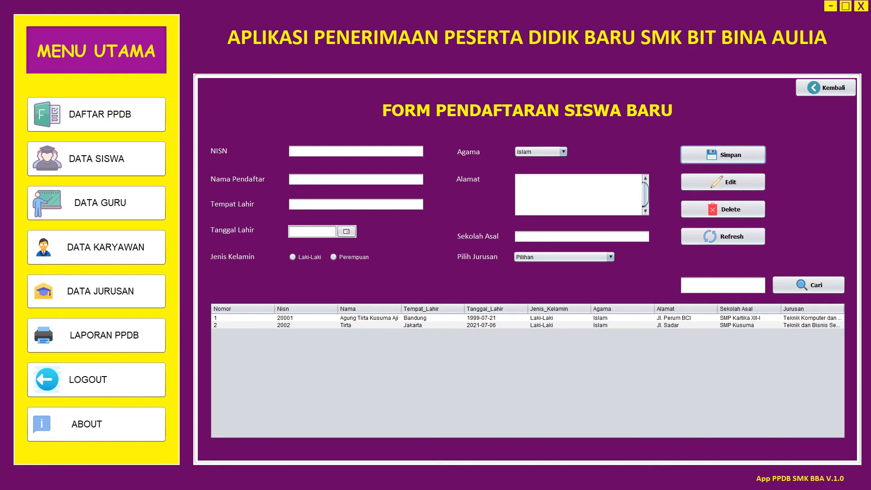
left_click(723, 285)
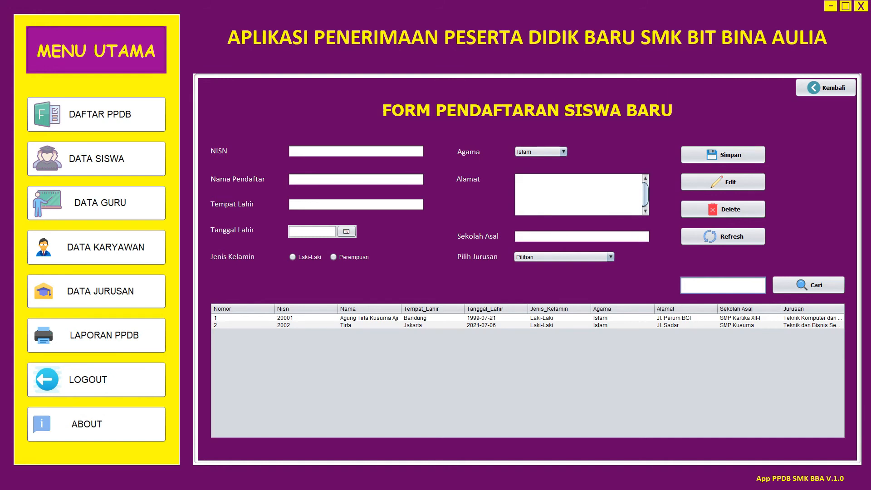
type("agung")
key("Return")
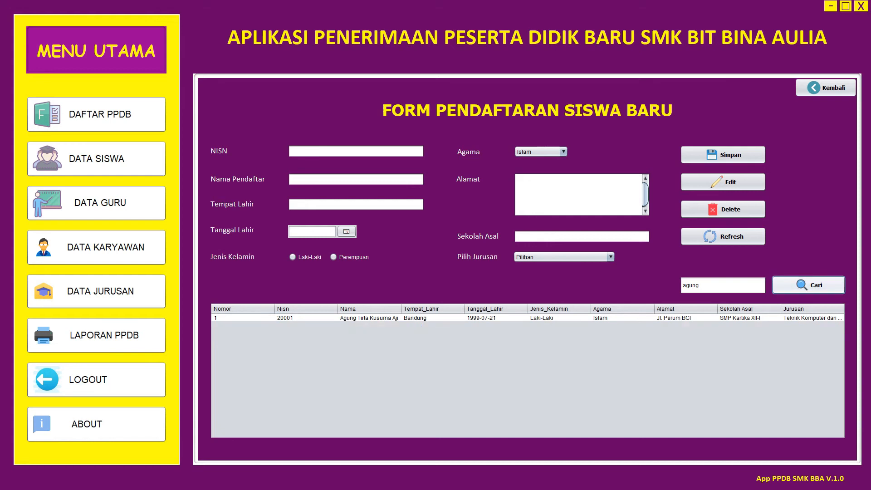
key("shift+Left")
key("shift+Left")
key("shift+Left")
key("shift+Left")
key("shift+Left")
key("BackSpace")
key("Return")
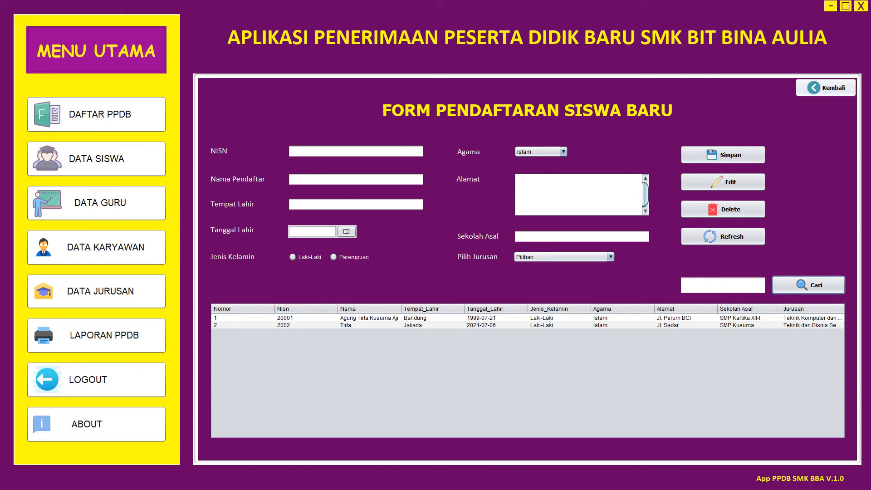
left_click(825, 88)
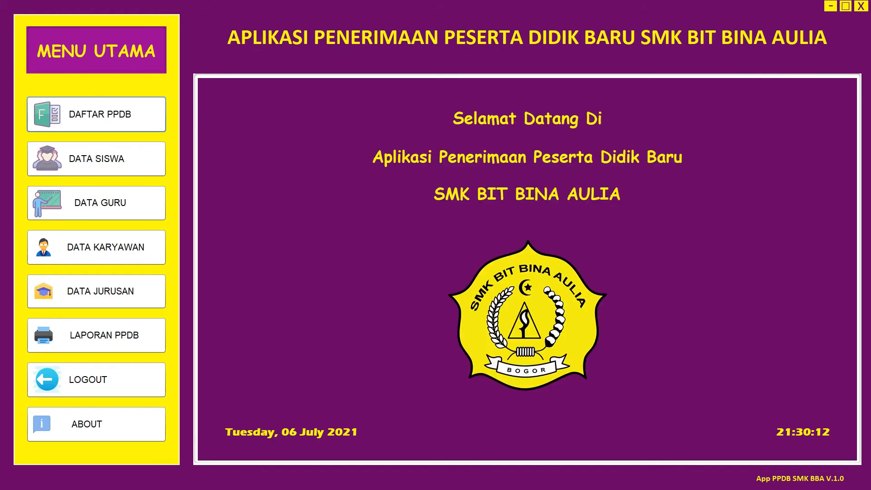
- Browse the student, teacher and staff data pages, ending on Data Jurusan
key("space")
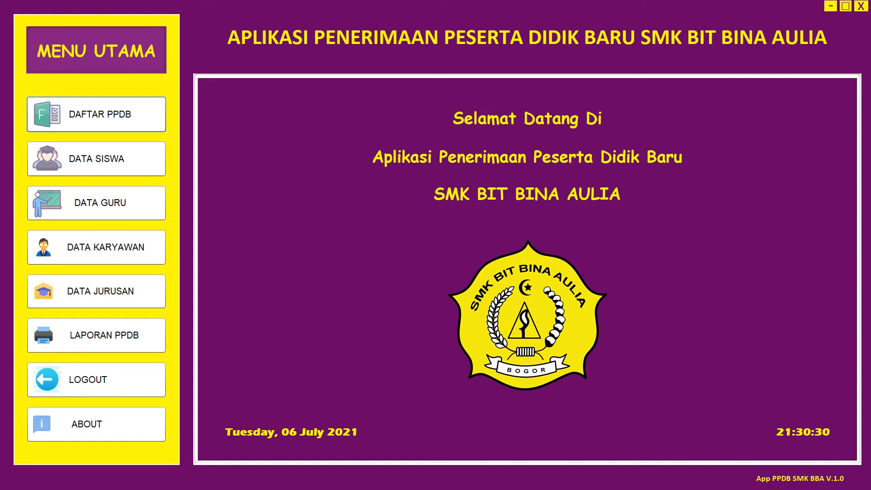
left_click(96, 159)
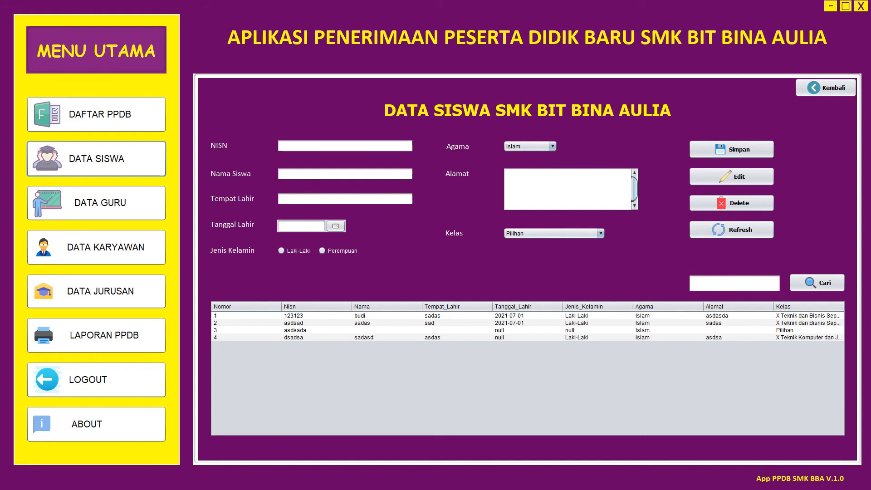
left_click(96, 203)
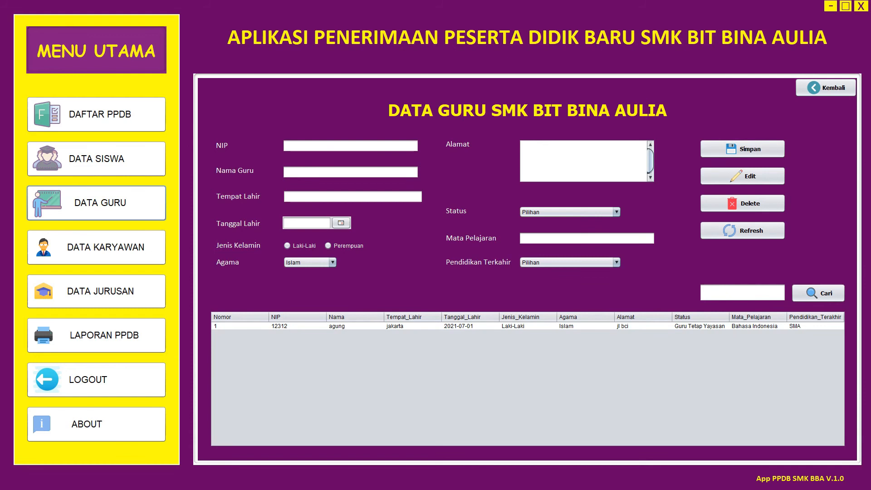
left_click(96, 248)
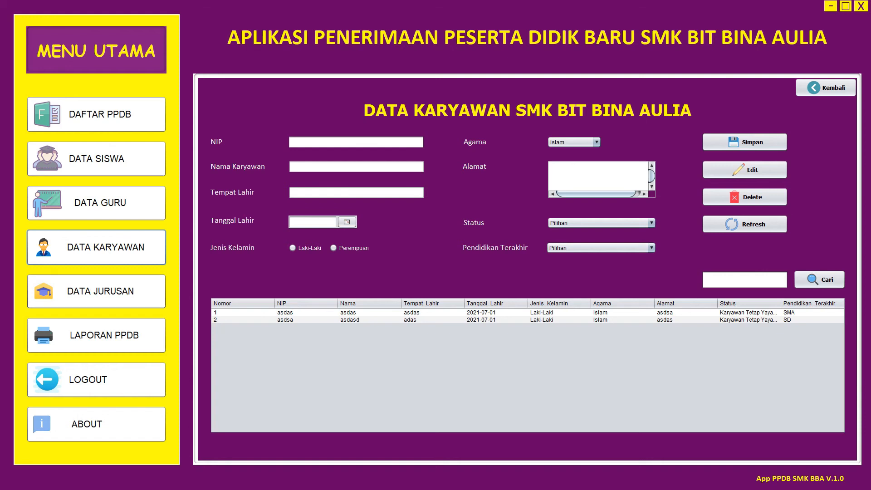
left_click(96, 291)
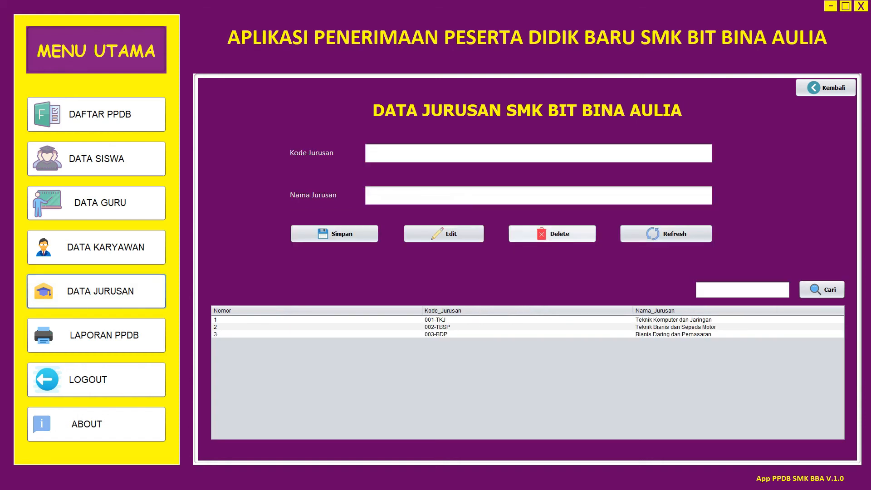
- Load major 001-TKJ, Teknik Komputer dan Jaringan, into the Data Jurusan form
left_click(539, 154)
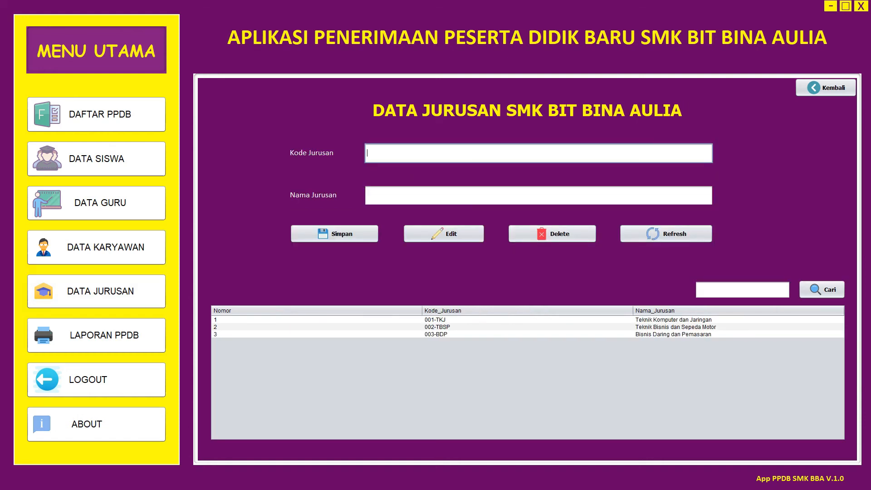
left_click(528, 320)
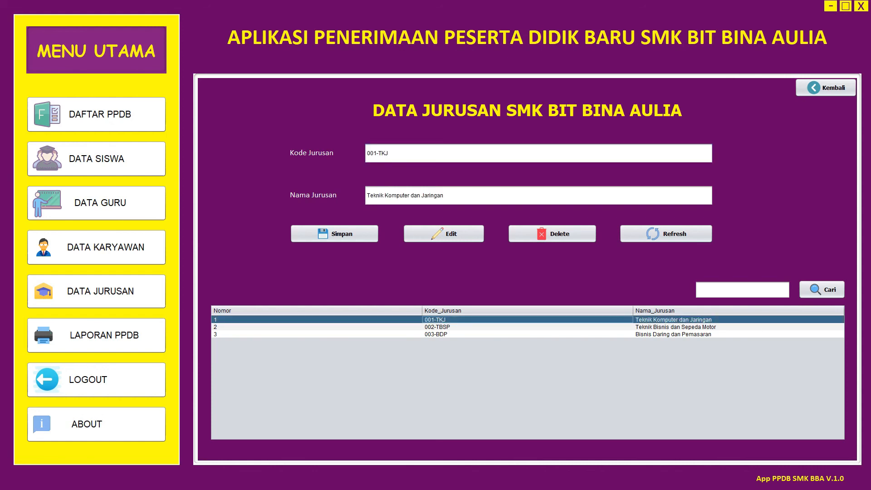
left_click(527, 334)
left_click(528, 328)
left_click(528, 320)
- Print the Bukti Pendaftaran for NISN 20001 and scroll through the preview back to the top
left_click(96, 114)
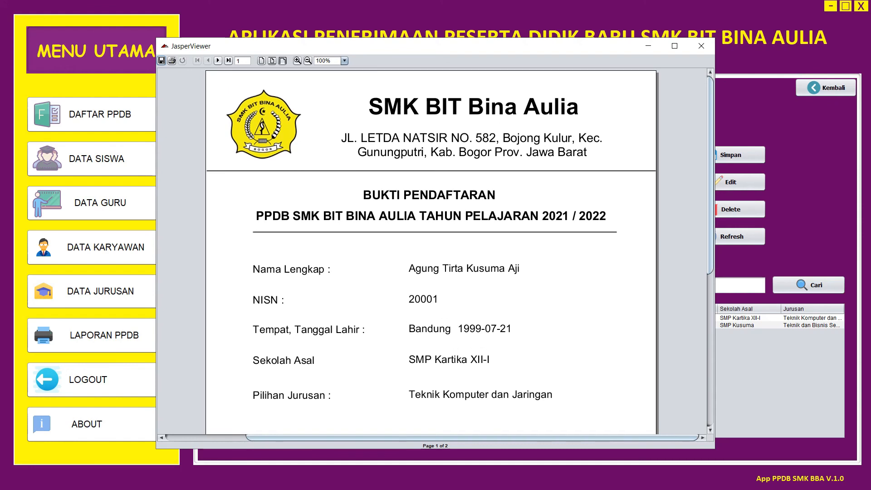
scroll(454, 250, "down", 1)
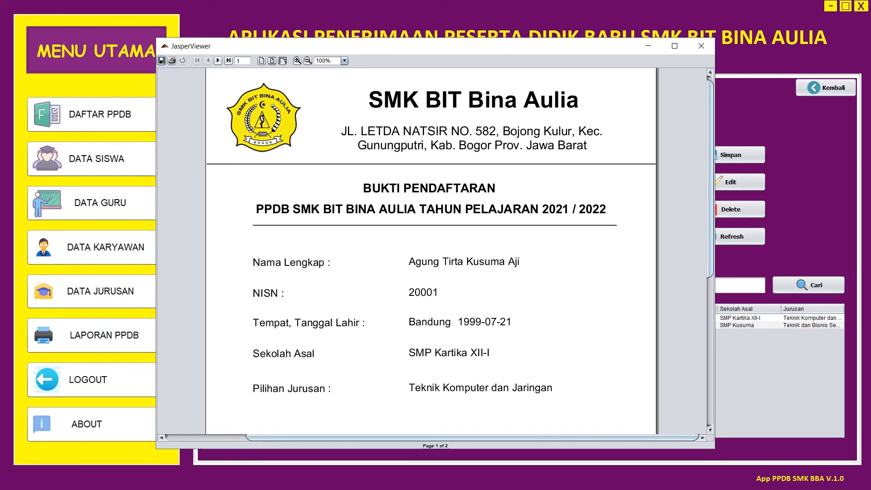
scroll(453, 250, "up", 1)
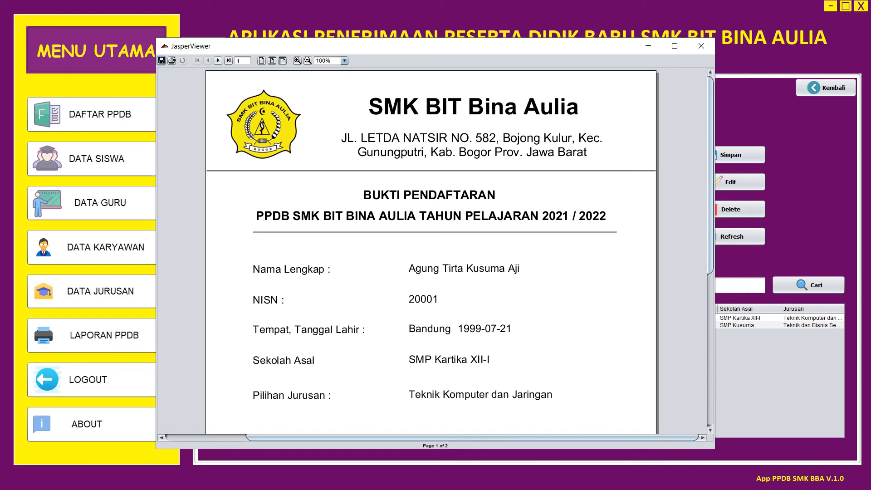
scroll(454, 250, "down", 3)
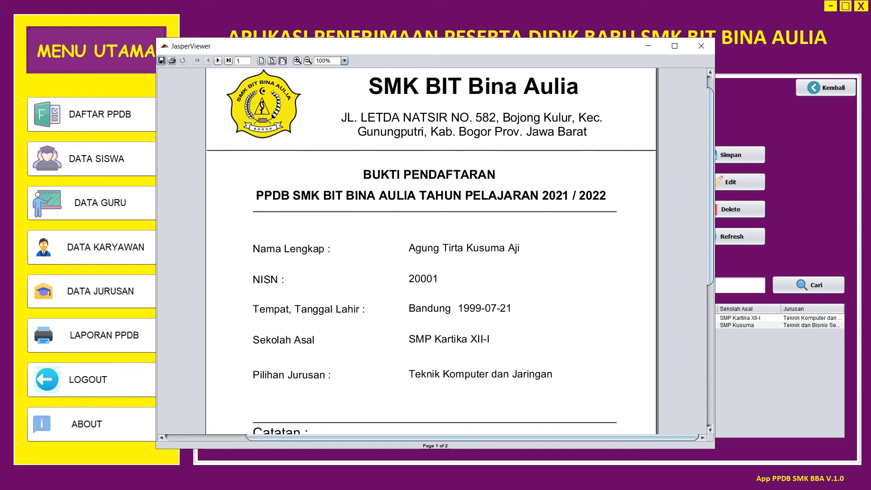
scroll(453, 249, "down", 8)
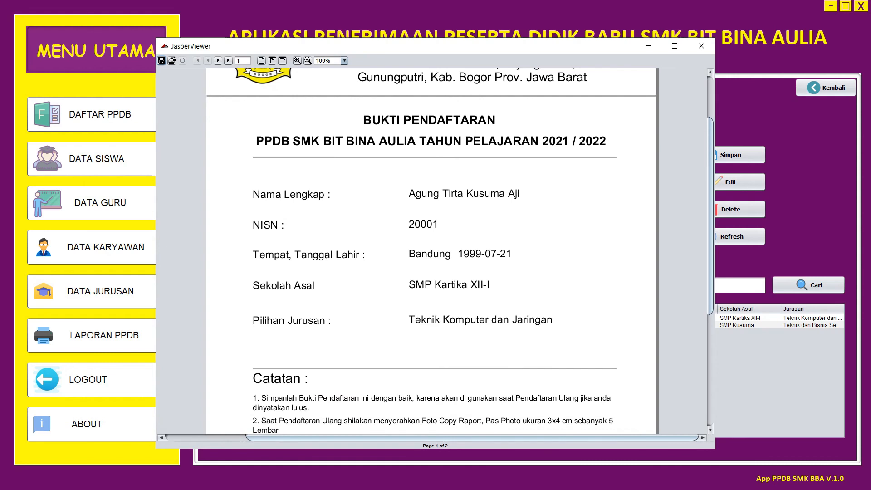
scroll(454, 250, "down", 4)
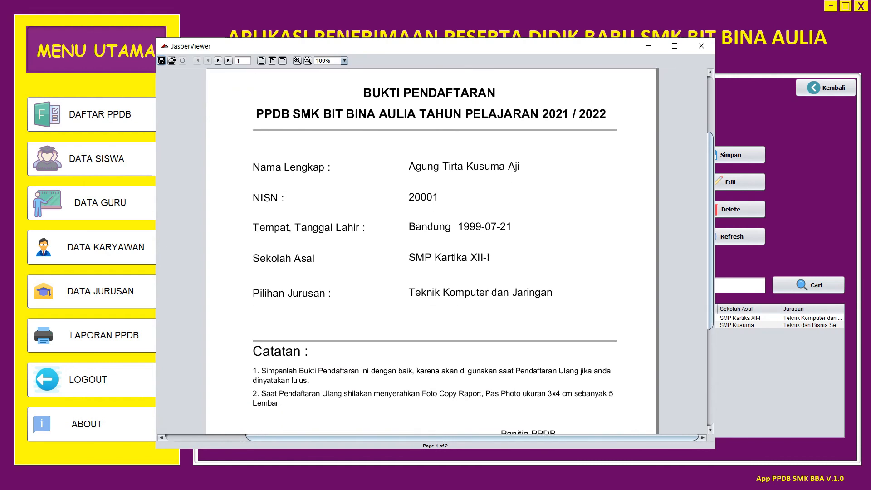
scroll(454, 250, "down", 2)
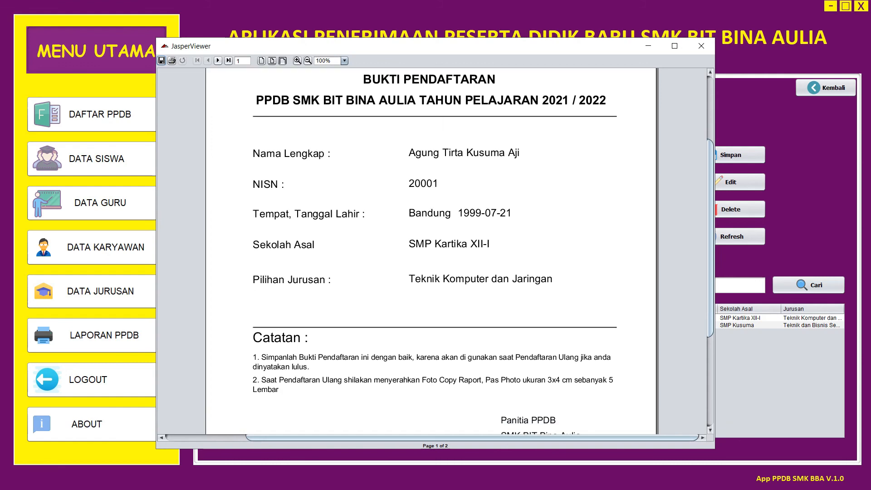
scroll(454, 250, "down", 2)
scroll(454, 250, "down", 9)
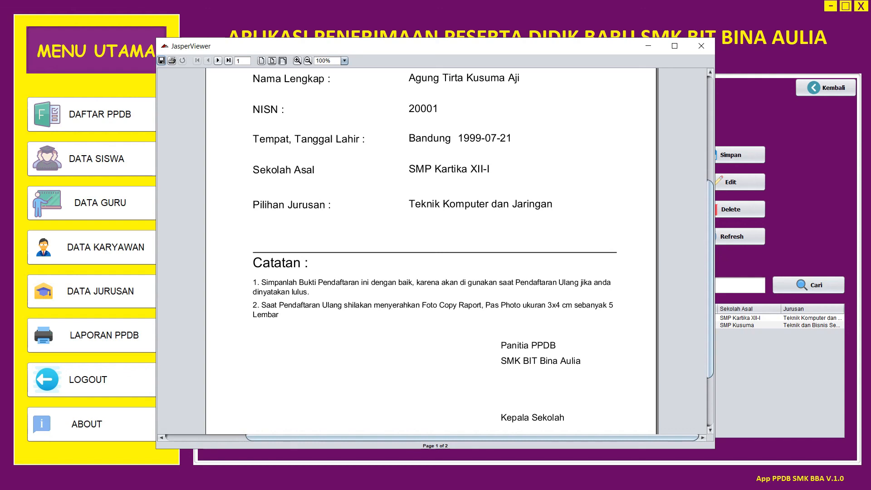
scroll(454, 249, "down", 3)
scroll(453, 249, "down", 3)
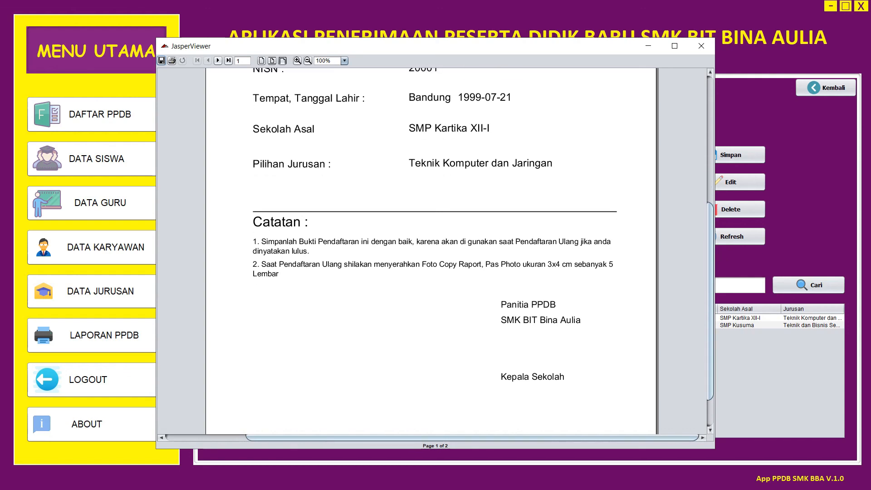
scroll(454, 250, "up", 6)
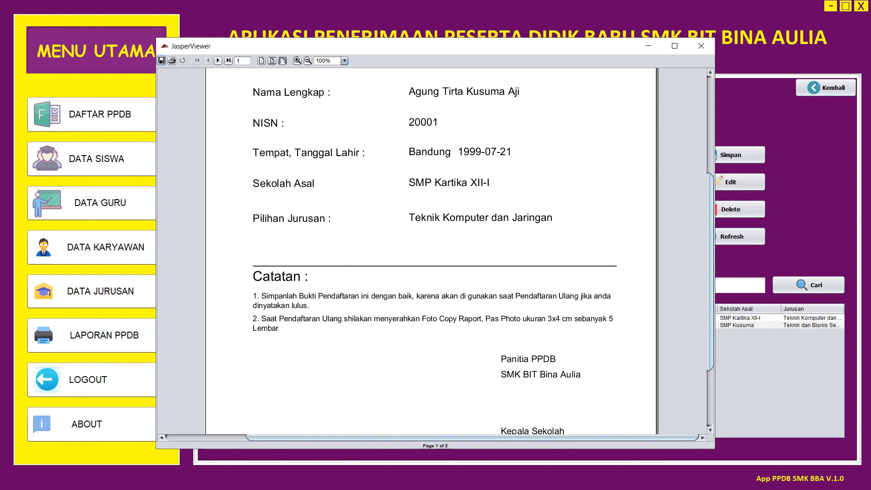
scroll(454, 252, "down", 1)
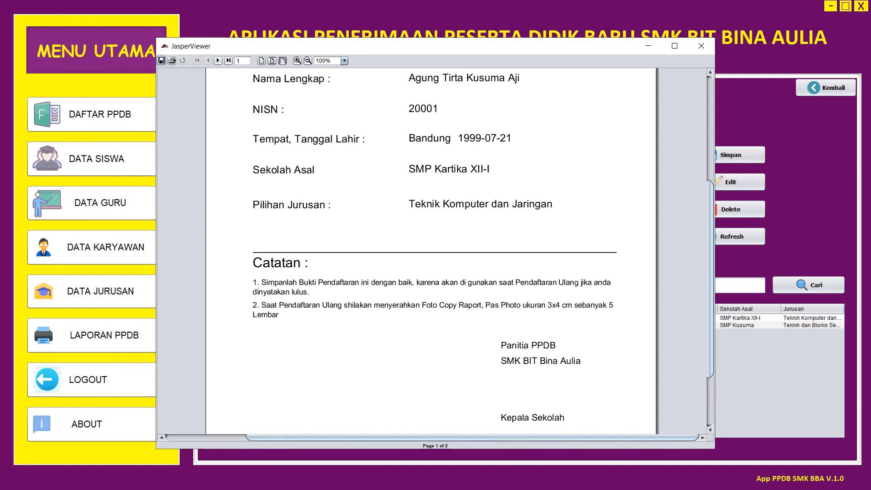
scroll(454, 252, "up", 5)
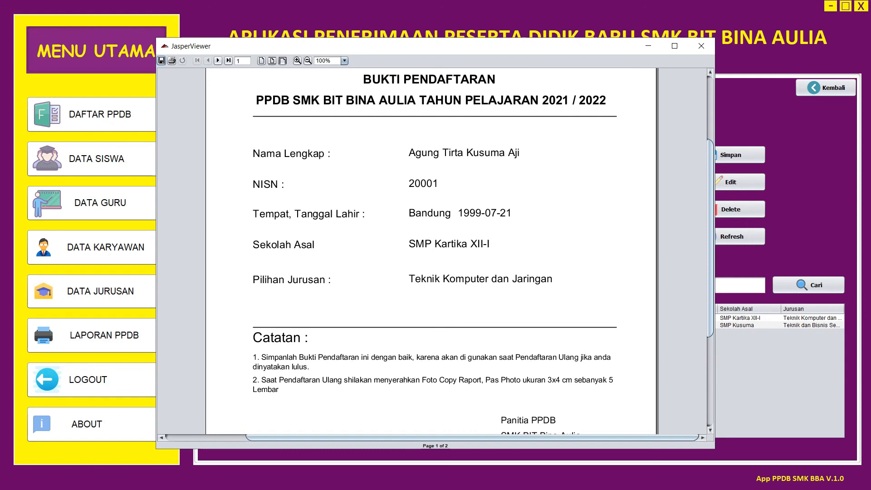
scroll(454, 252, "up", 8)
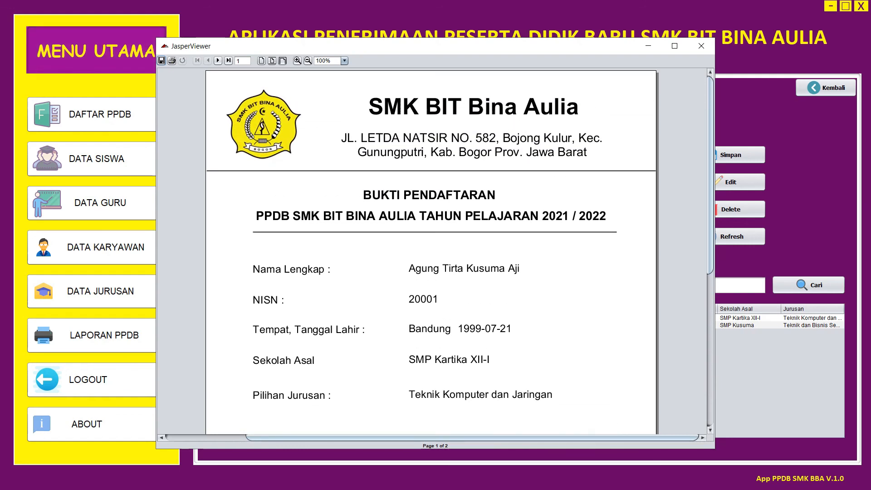
- Close the receipt preview, cancel the logout, and show the About box with version 1.0
left_click(702, 45)
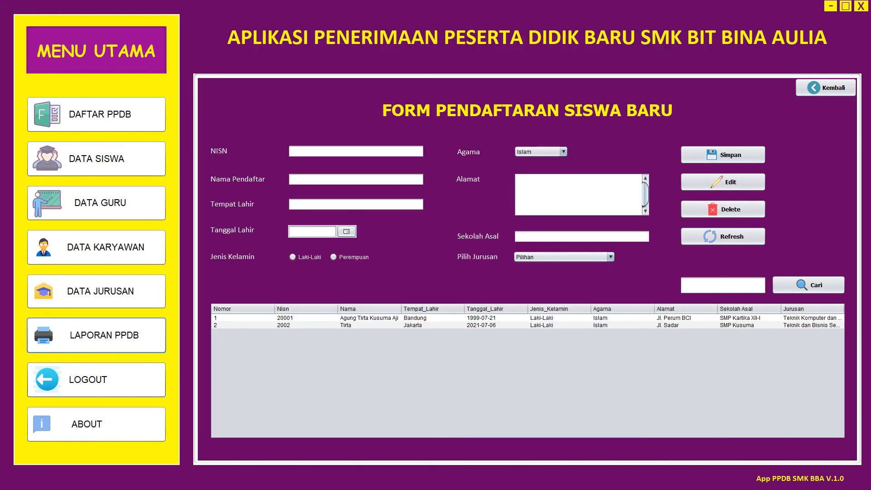
left_click(96, 380)
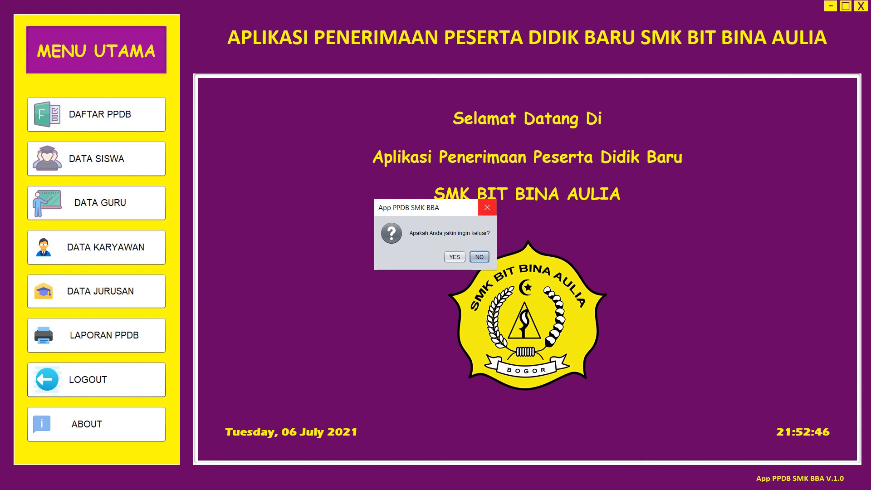
left_click(487, 208)
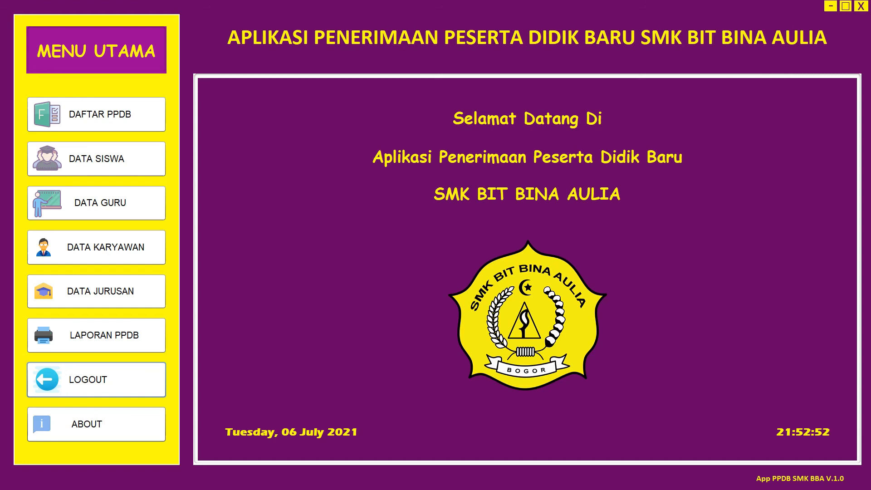
left_click(96, 424)
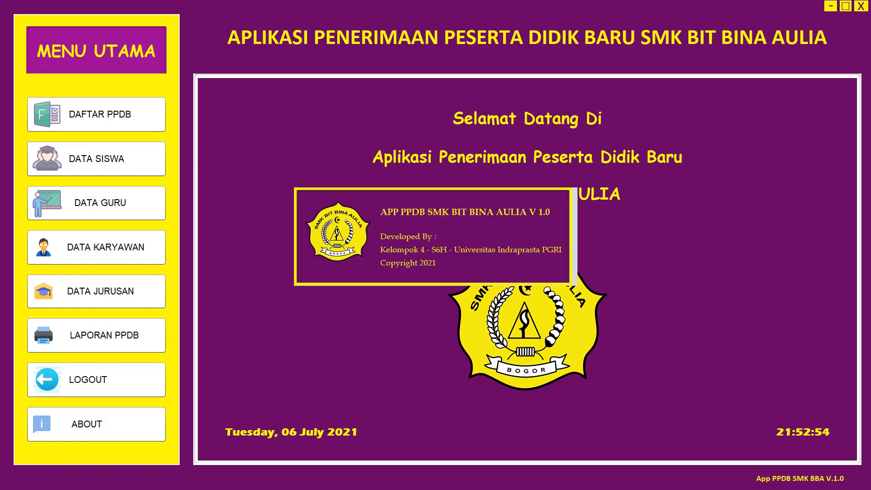